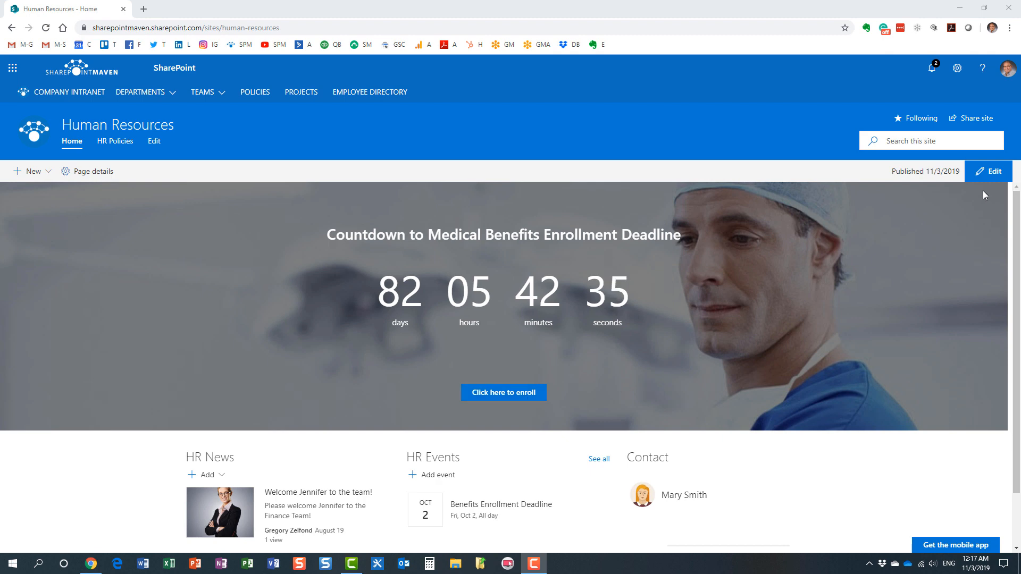
Edit the page and insert a Countdown Timer web part below the HR Events list
{"action": "left_click", "coordinate": [990, 172]}
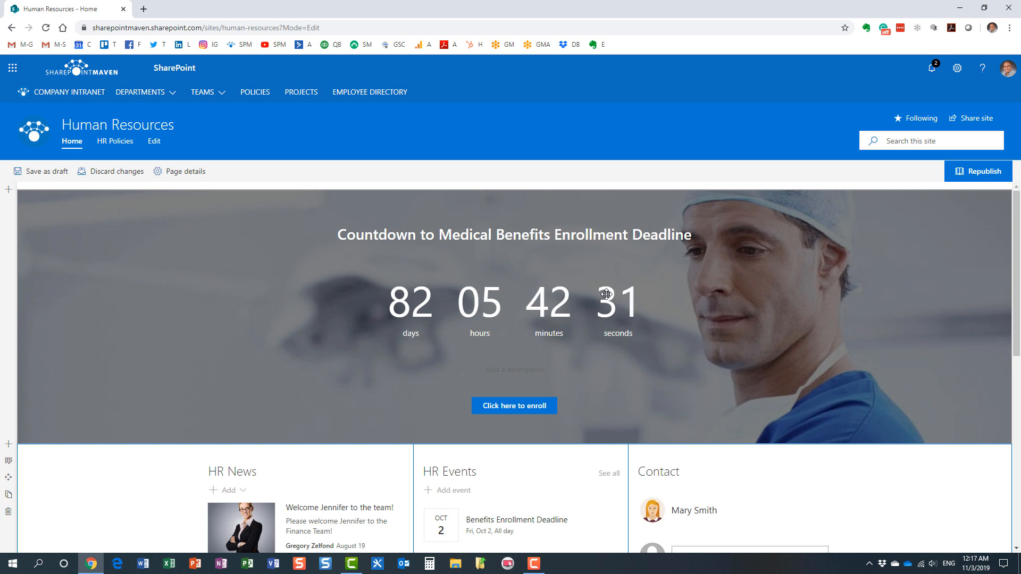
{"action": "scroll", "coordinate": [596, 299], "scroll_direction": "down", "scroll_amount": 5}
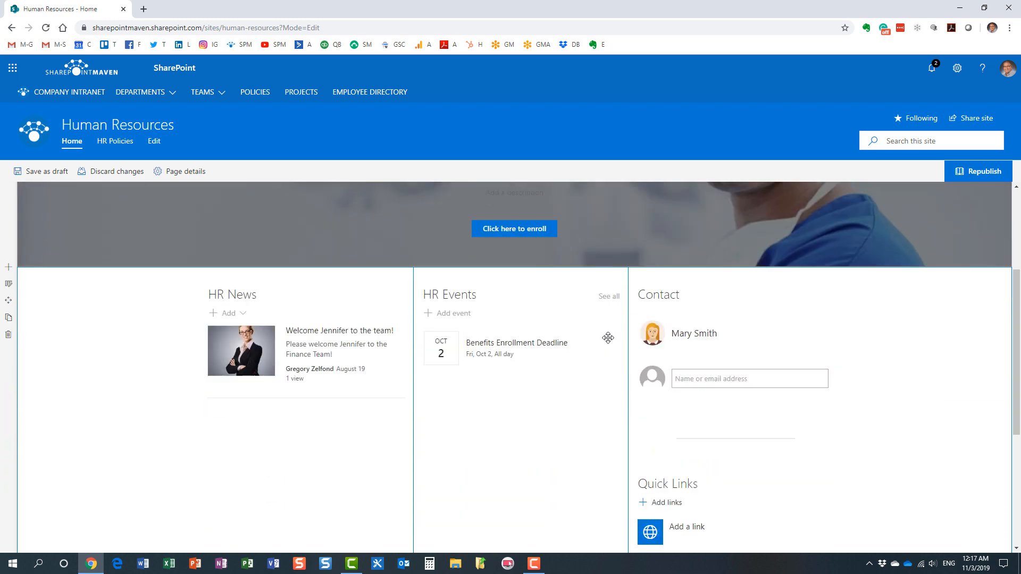
{"action": "scroll", "coordinate": [591, 294], "scroll_direction": "down", "scroll_amount": 5}
{"action": "left_click", "coordinate": [522, 246]}
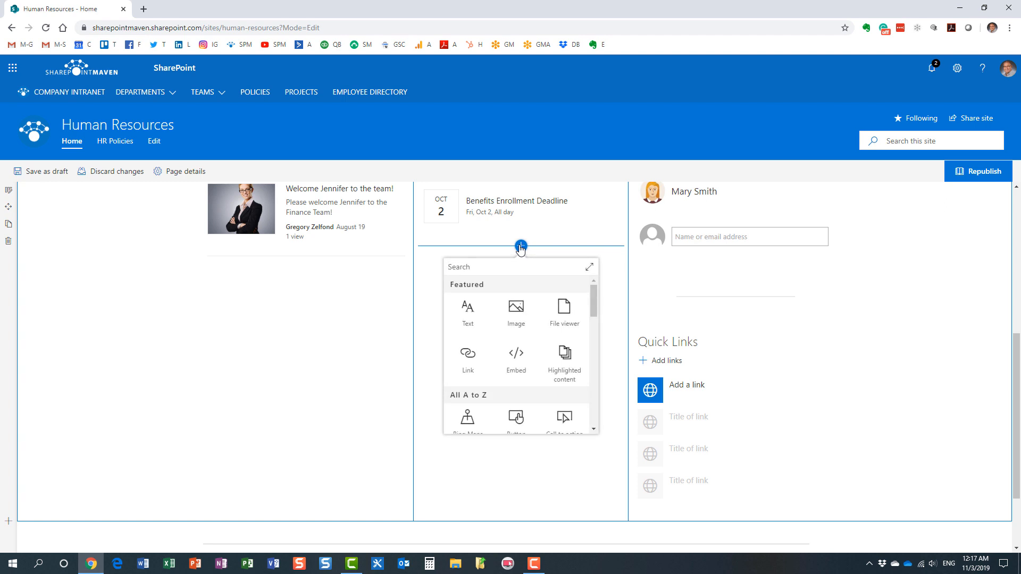
{"action": "scroll", "coordinate": [595, 294], "scroll_direction": "down", "scroll_amount": 1}
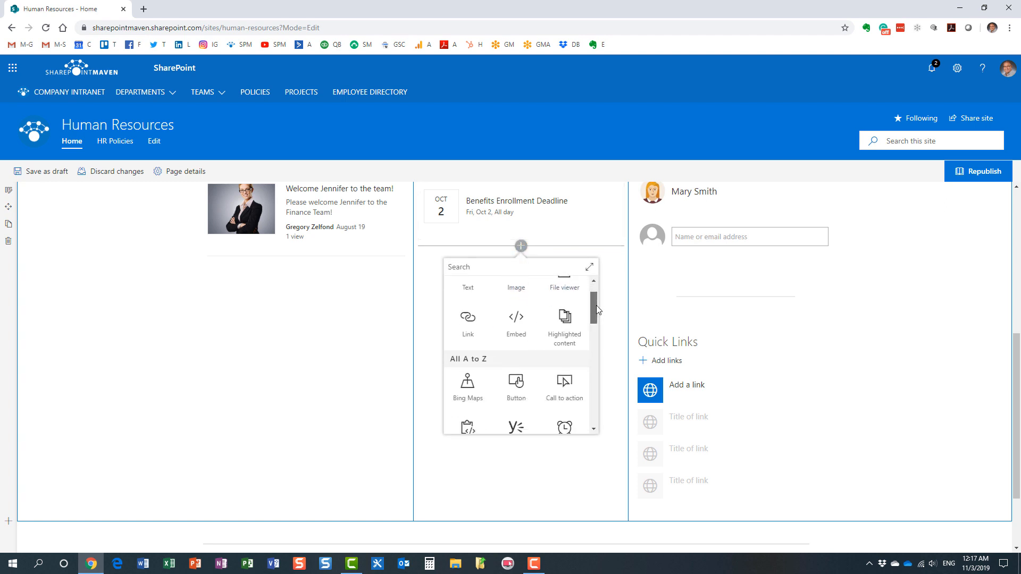
{"action": "left_click_drag", "start_coordinate": [597, 306], "coordinate": [595, 322]}
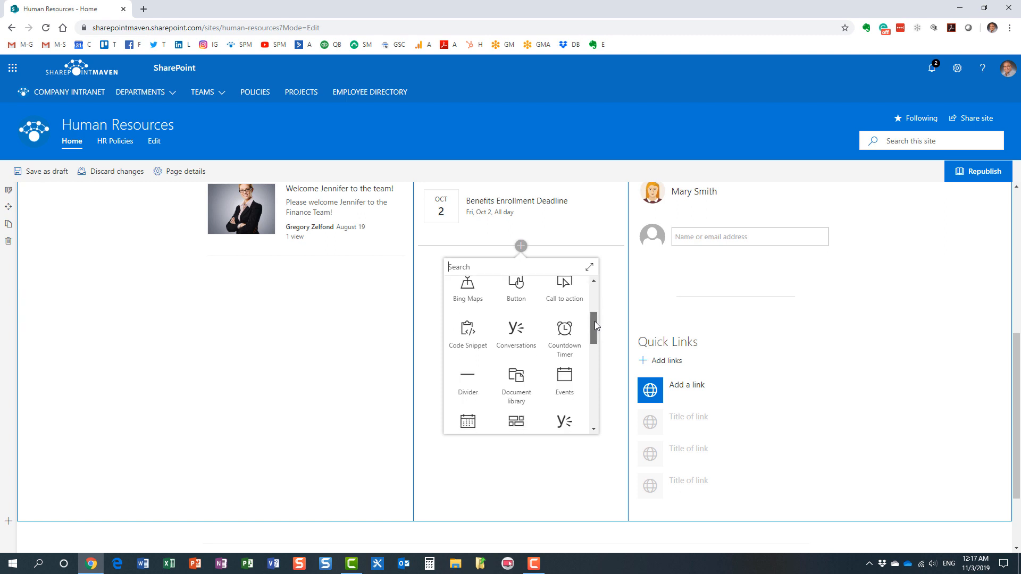
{"action": "left_click", "coordinate": [566, 333]}
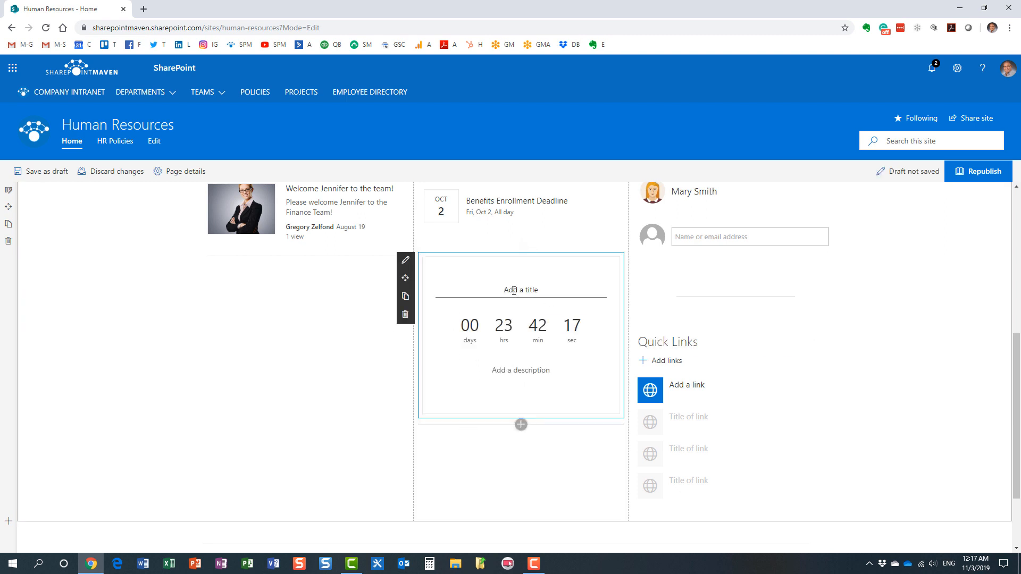
Set the timer's target date to December 25, 2019 after first picking October 31
{"action": "left_click", "coordinate": [406, 261]}
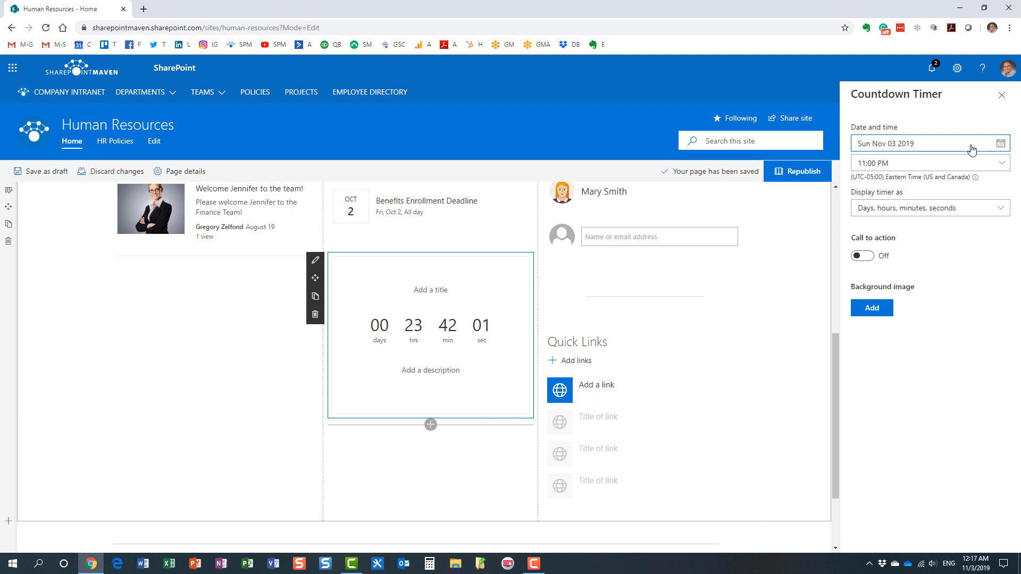
{"action": "left_click", "coordinate": [1001, 144]}
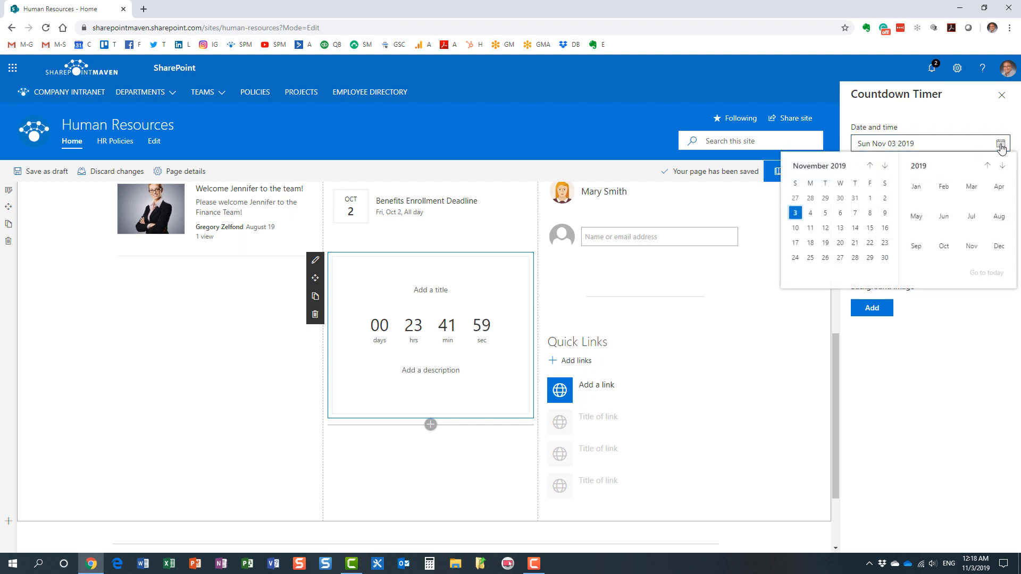
{"action": "left_click", "coordinate": [855, 198]}
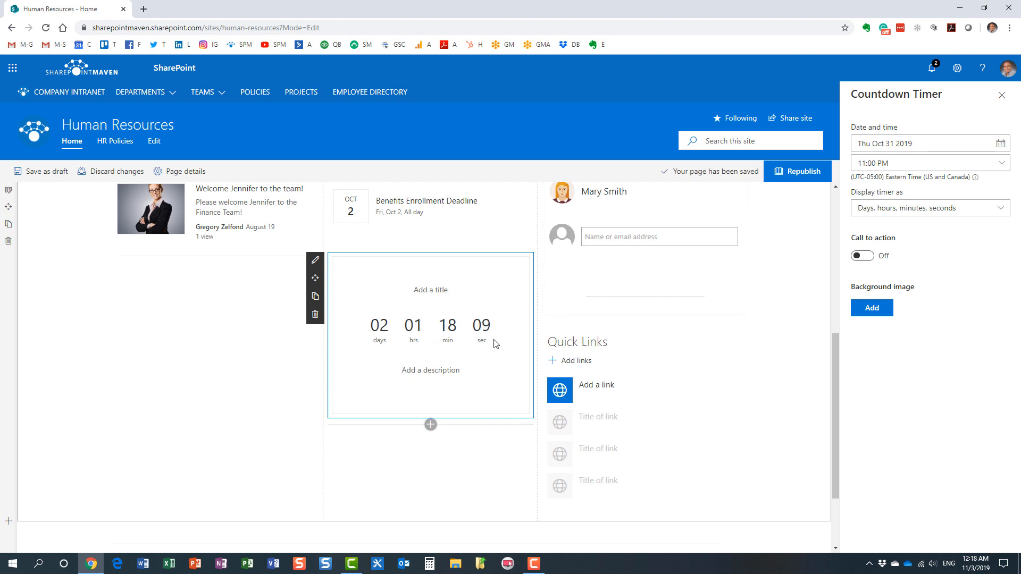
{"action": "left_click", "coordinate": [1000, 144]}
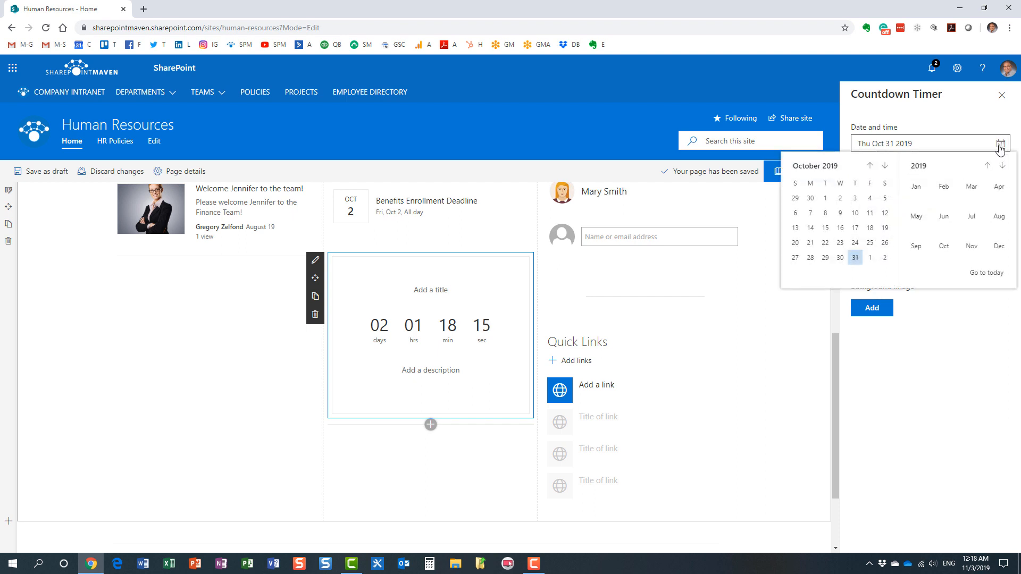
{"action": "left_click", "coordinate": [885, 166]}
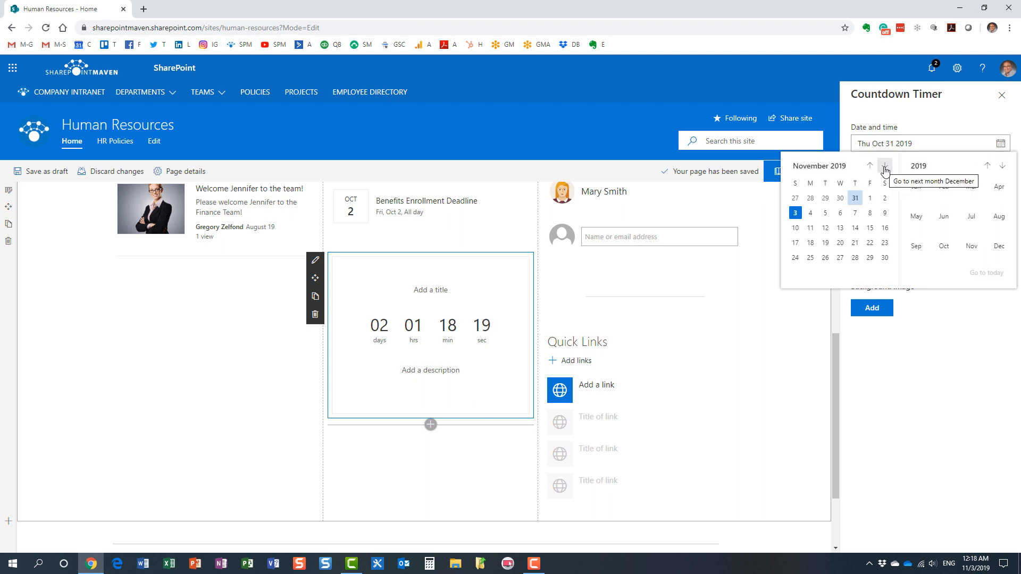
{"action": "left_click", "coordinate": [885, 166]}
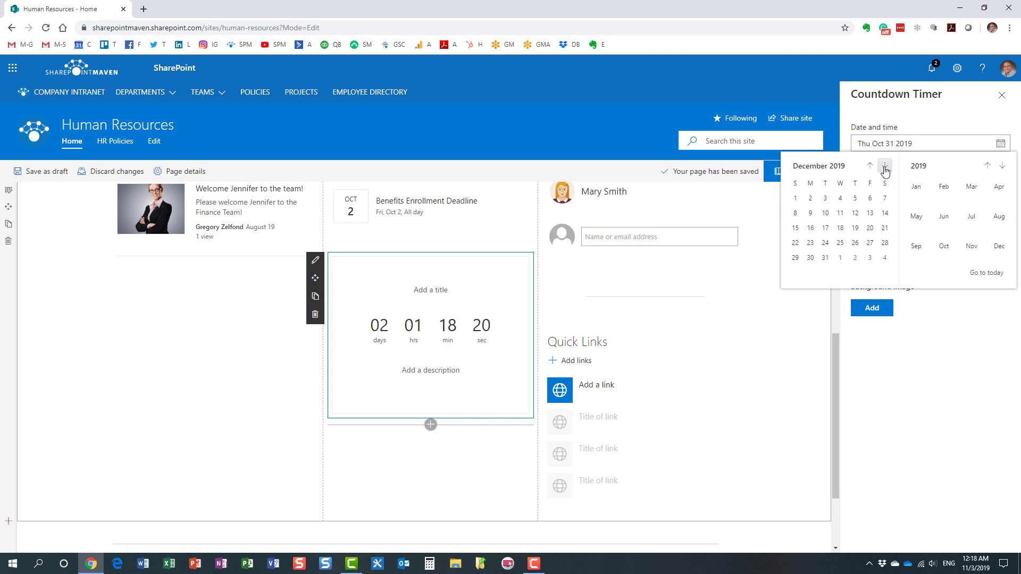
{"action": "left_click", "coordinate": [840, 243]}
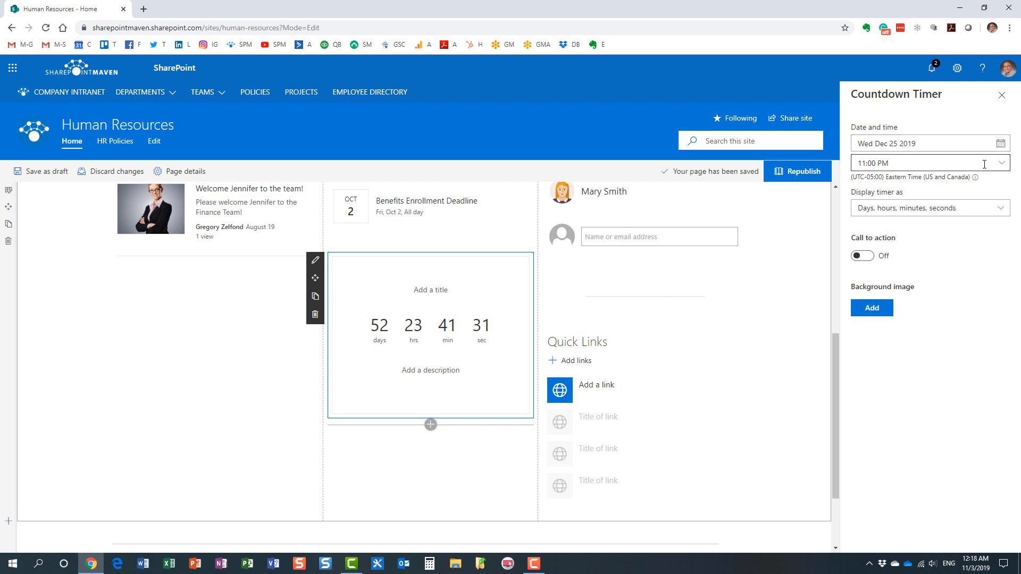
Set the target time to 4:00 PM and keep the days, hours, minutes, seconds display
{"action": "left_click", "coordinate": [1001, 163]}
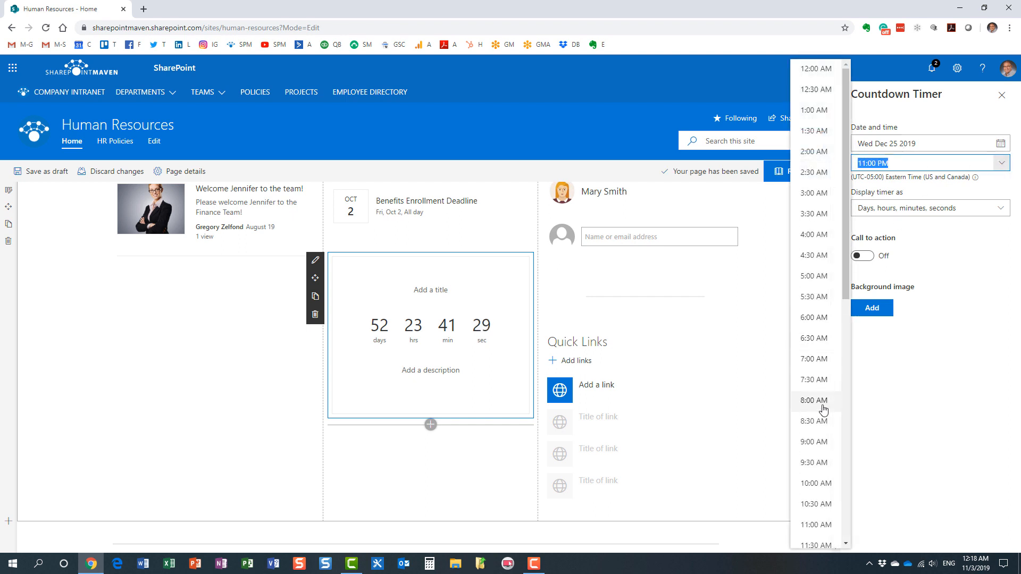
{"action": "scroll", "coordinate": [821, 399], "scroll_direction": "down", "scroll_amount": 3}
{"action": "scroll", "coordinate": [823, 407], "scroll_direction": "down", "scroll_amount": 3}
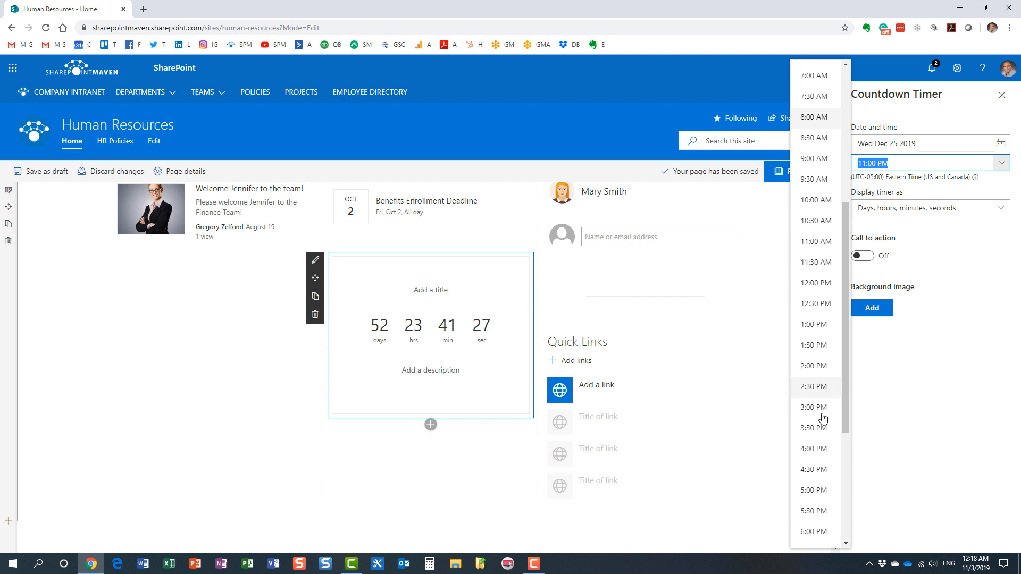
{"action": "left_click", "coordinate": [813, 451]}
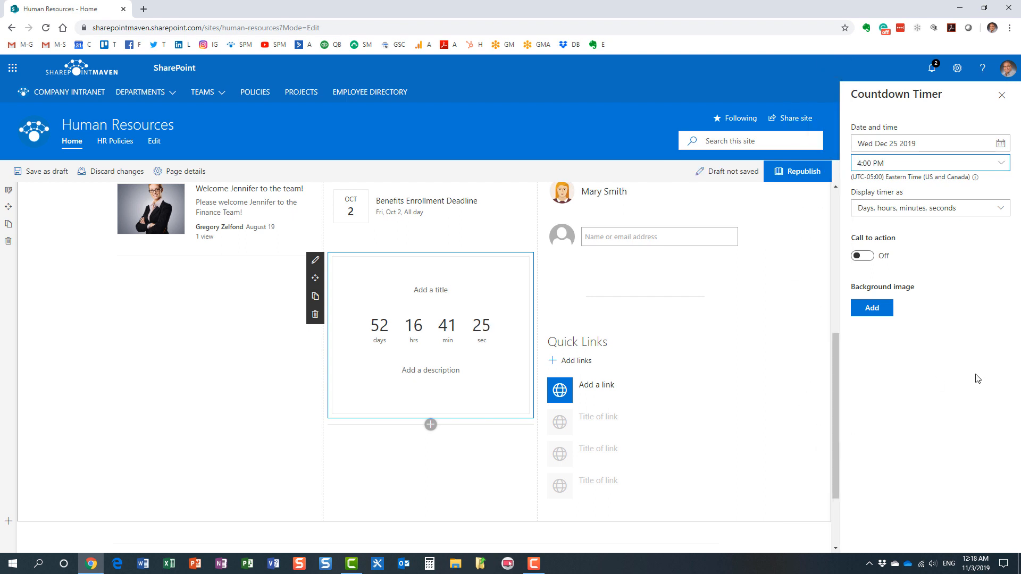
{"action": "left_click", "coordinate": [967, 208]}
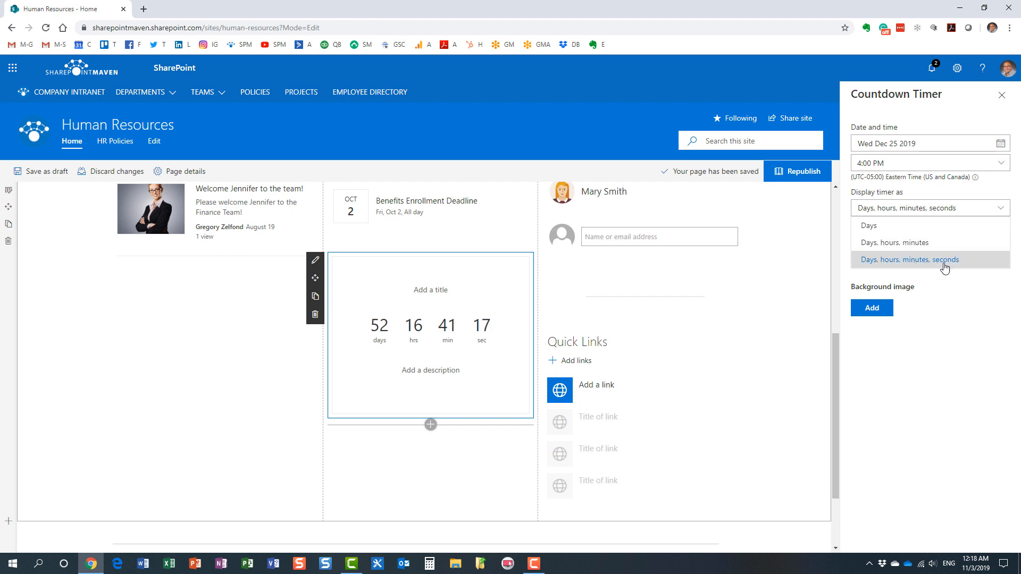
{"action": "left_click", "coordinate": [917, 261]}
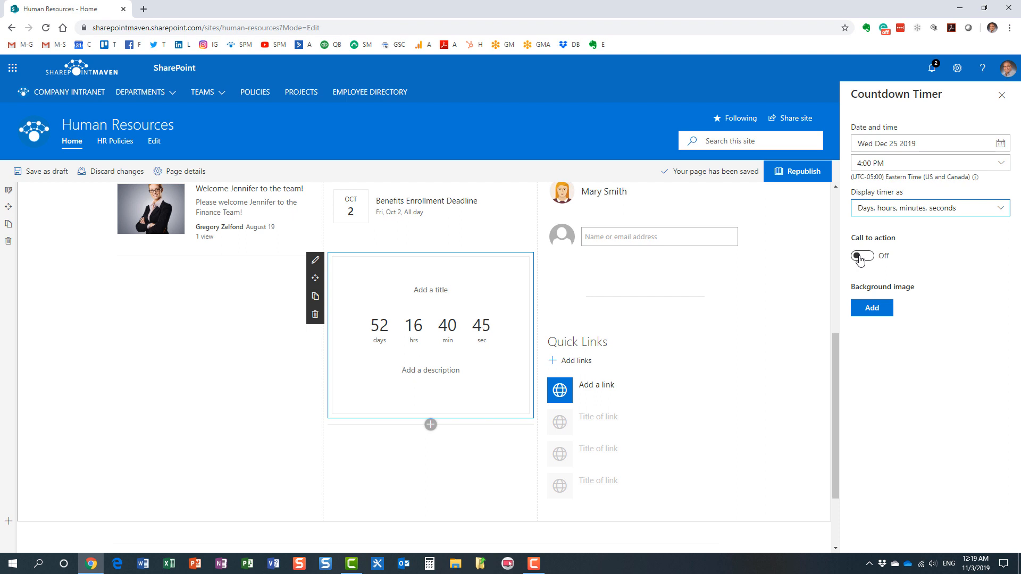
Switch the timer's Call to action toggle to On
{"action": "left_click", "coordinate": [861, 256]}
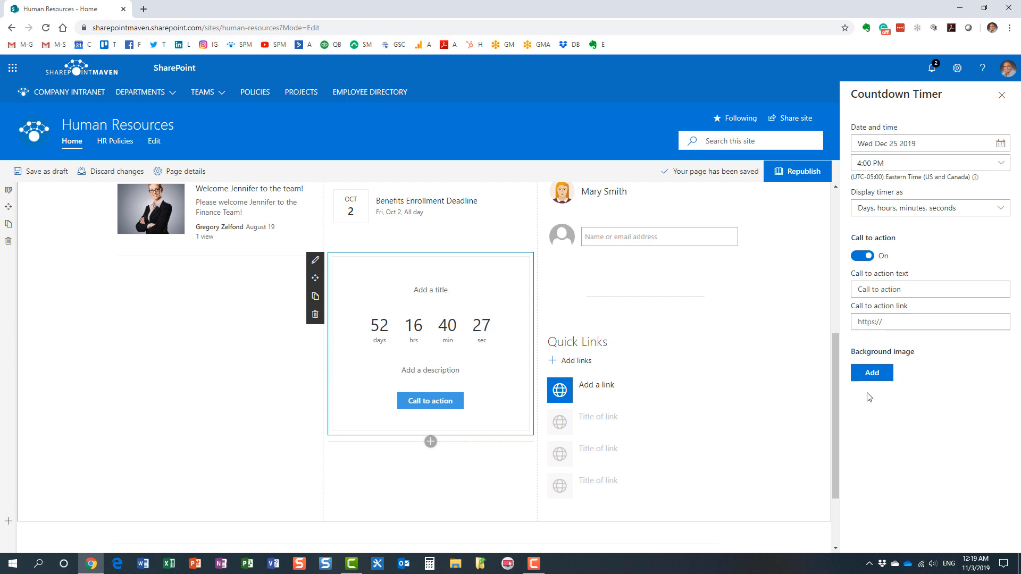
{"action": "scroll", "coordinate": [699, 398], "scroll_direction": "up", "scroll_amount": 1}
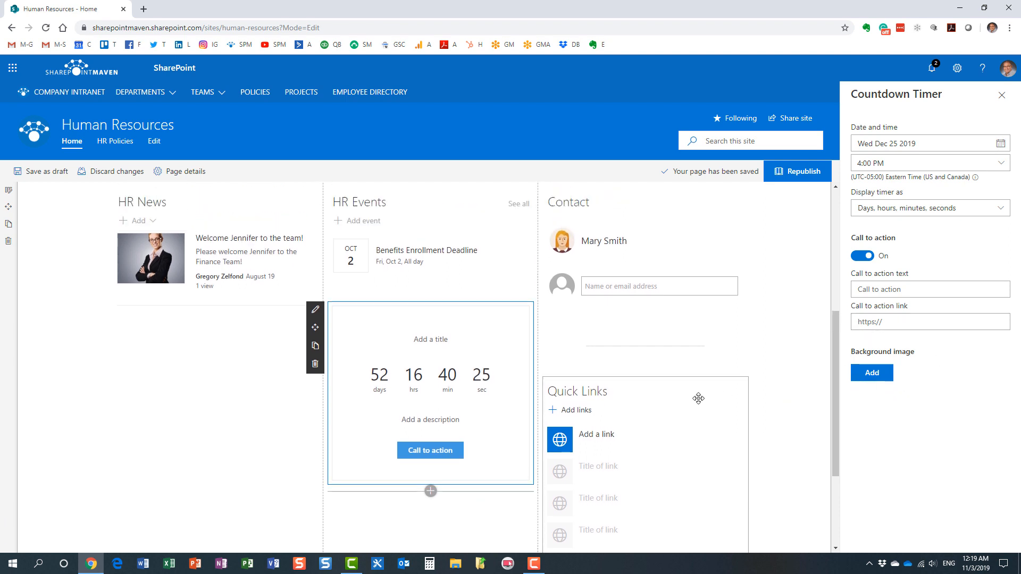
{"action": "scroll", "coordinate": [698, 398], "scroll_direction": "up", "scroll_amount": 5}
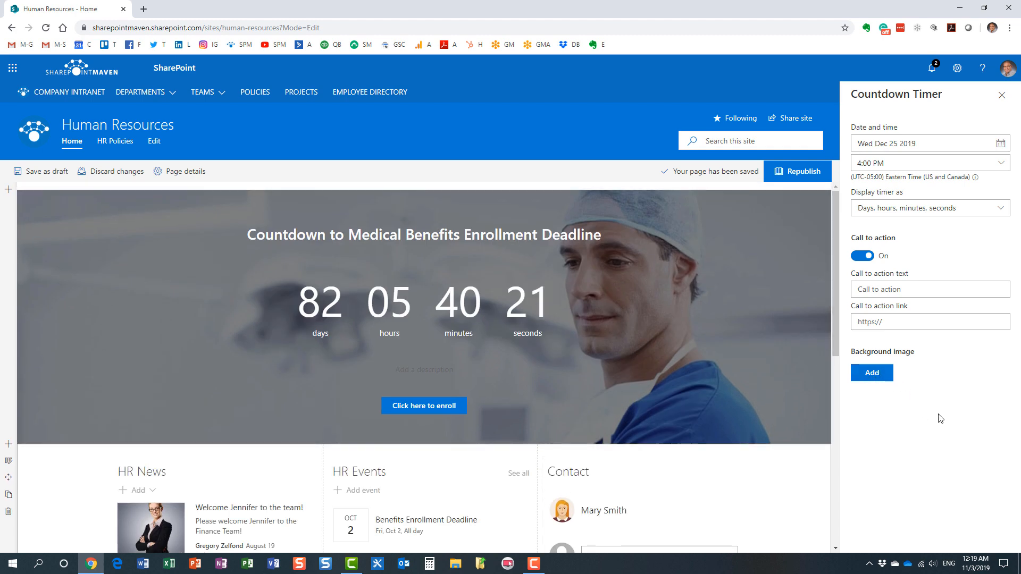
{"action": "scroll", "coordinate": [718, 399], "scroll_direction": "down", "scroll_amount": 2}
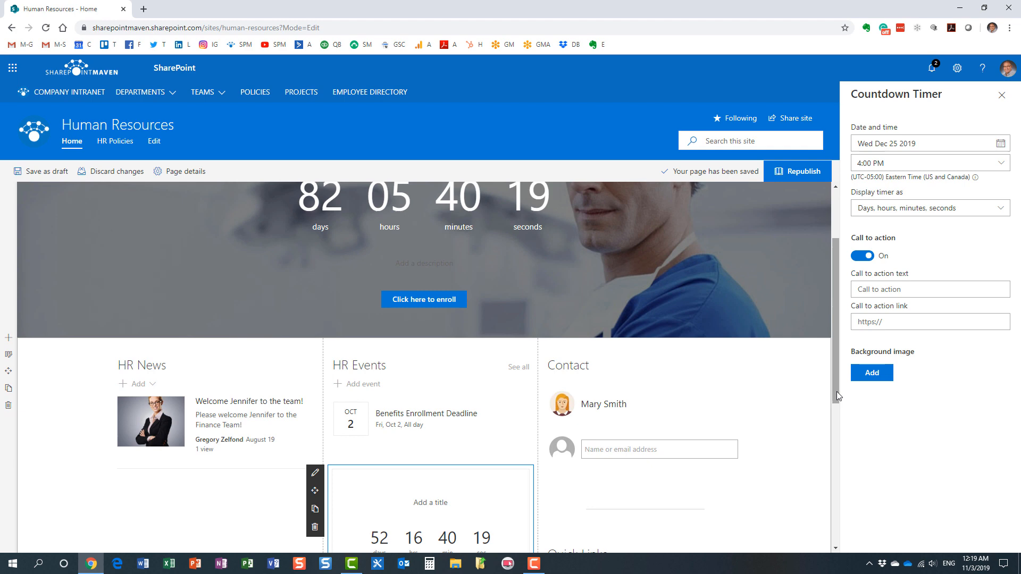
{"action": "left_click_drag", "start_coordinate": [837, 392], "coordinate": [833, 477]}
Title the timer 'Christmas' and republish the Human Resources page
{"action": "left_click", "coordinate": [431, 311]}
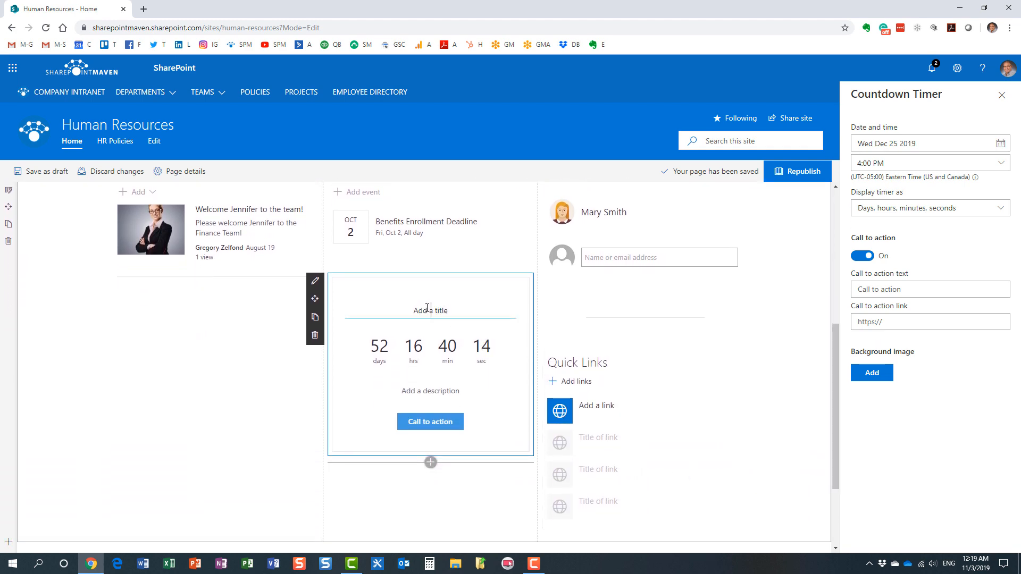
{"action": "type", "text": "Chr"}
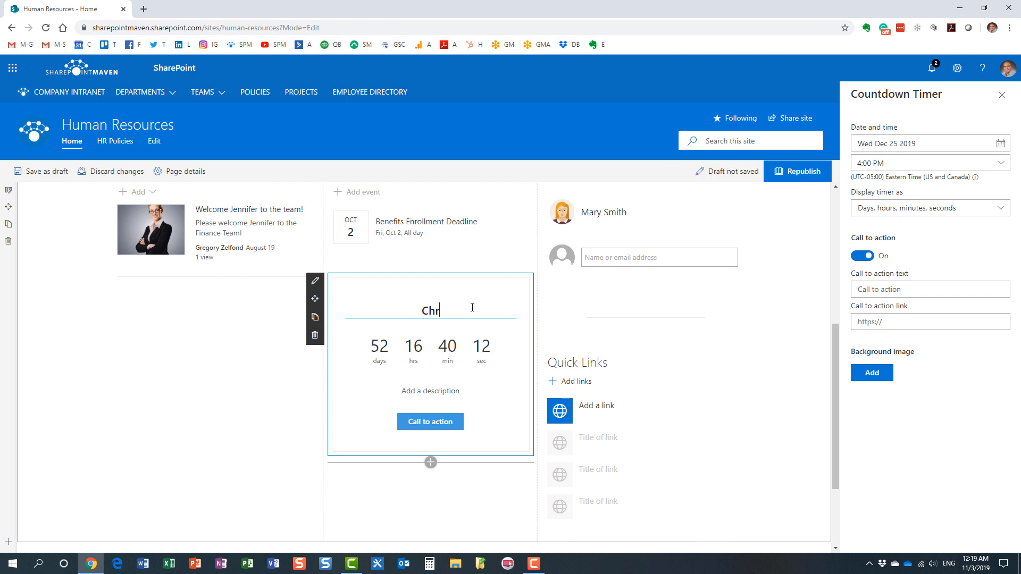
{"action": "type", "text": "istmas"}
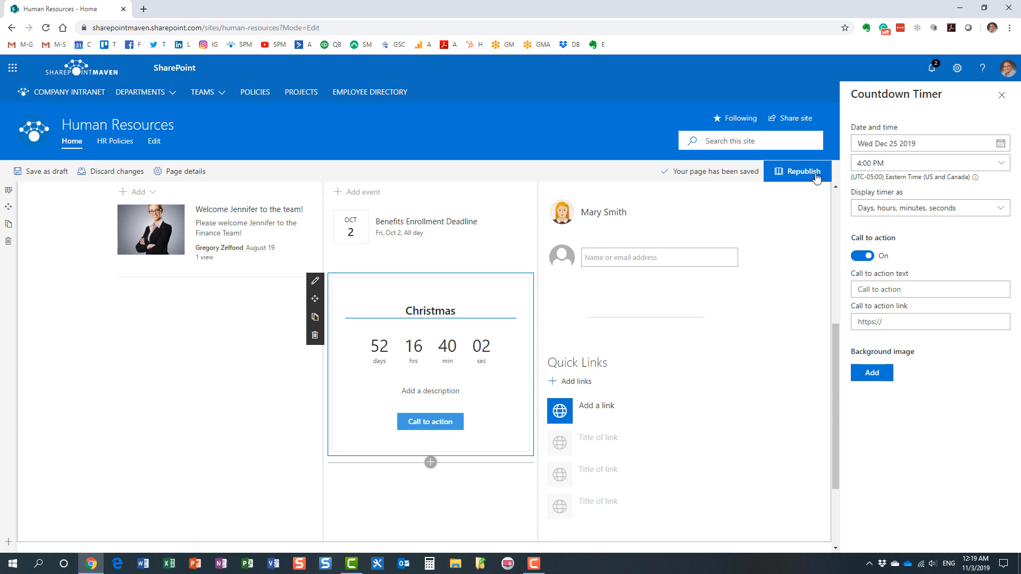
{"action": "left_click", "coordinate": [799, 171]}
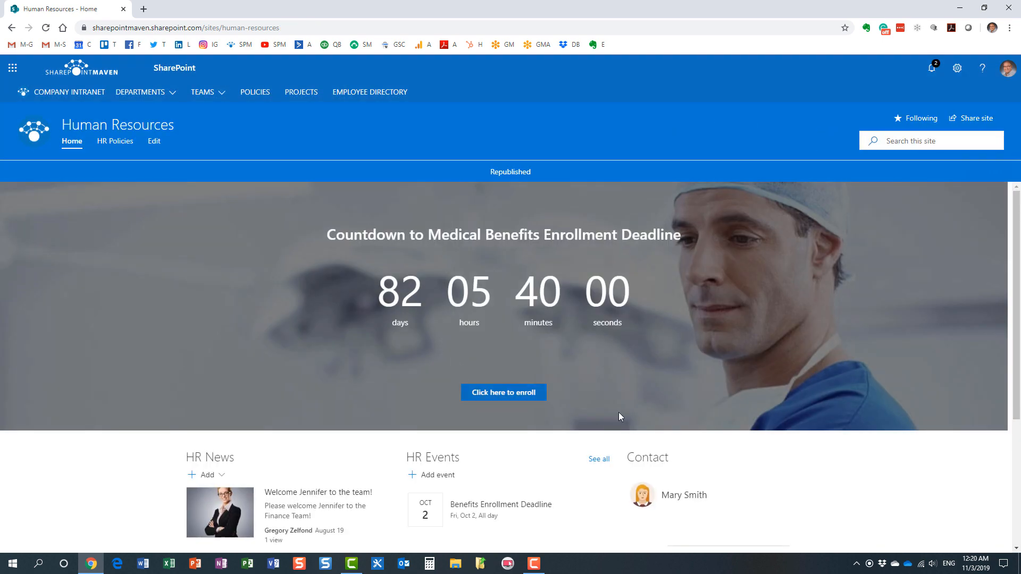
{"action": "scroll", "coordinate": [618, 400], "scroll_direction": "down", "scroll_amount": 5}
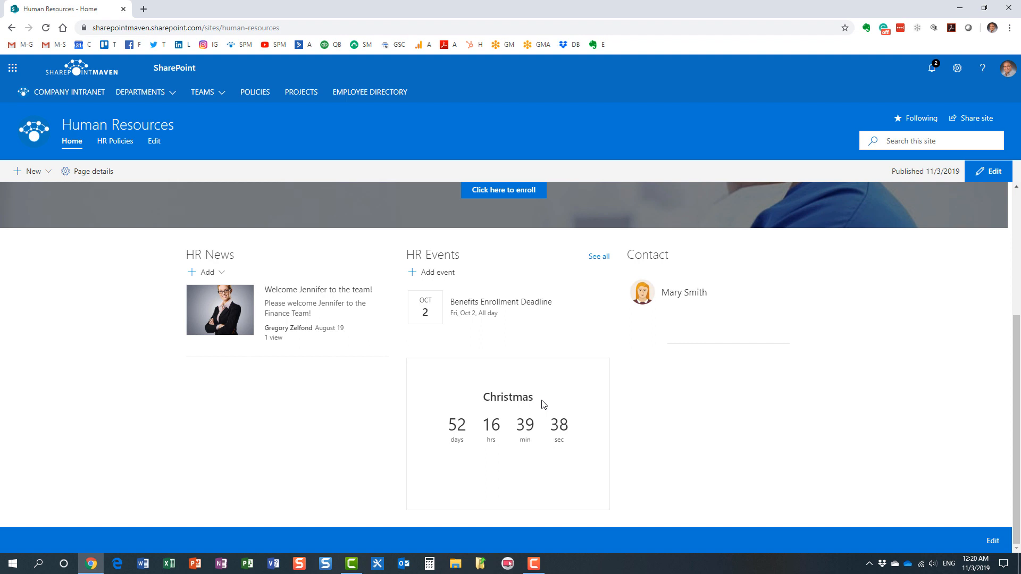
{"action": "scroll", "coordinate": [542, 404], "scroll_direction": "up", "scroll_amount": 5}
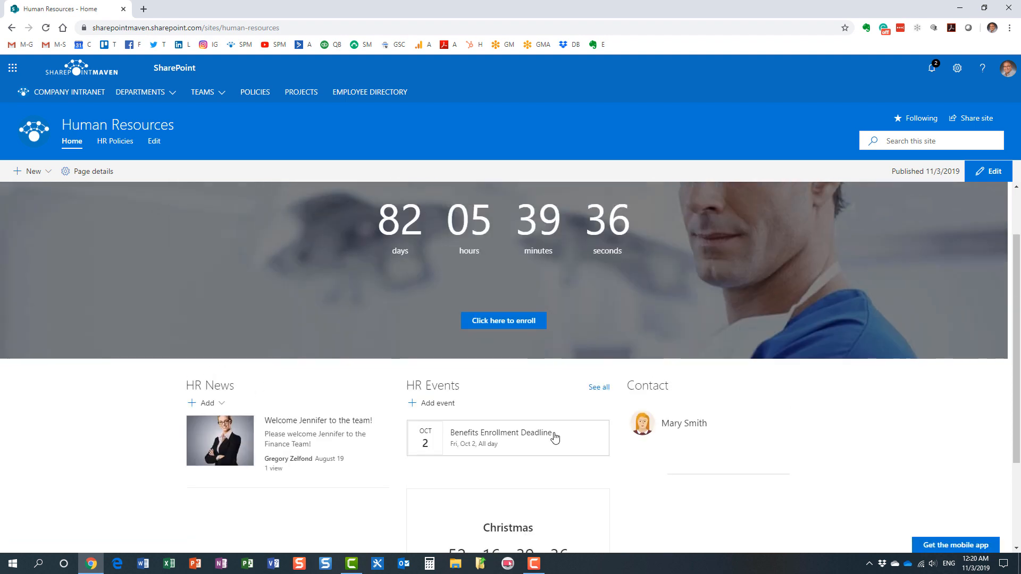
{"action": "scroll", "coordinate": [551, 423], "scroll_direction": "up", "scroll_amount": 3}
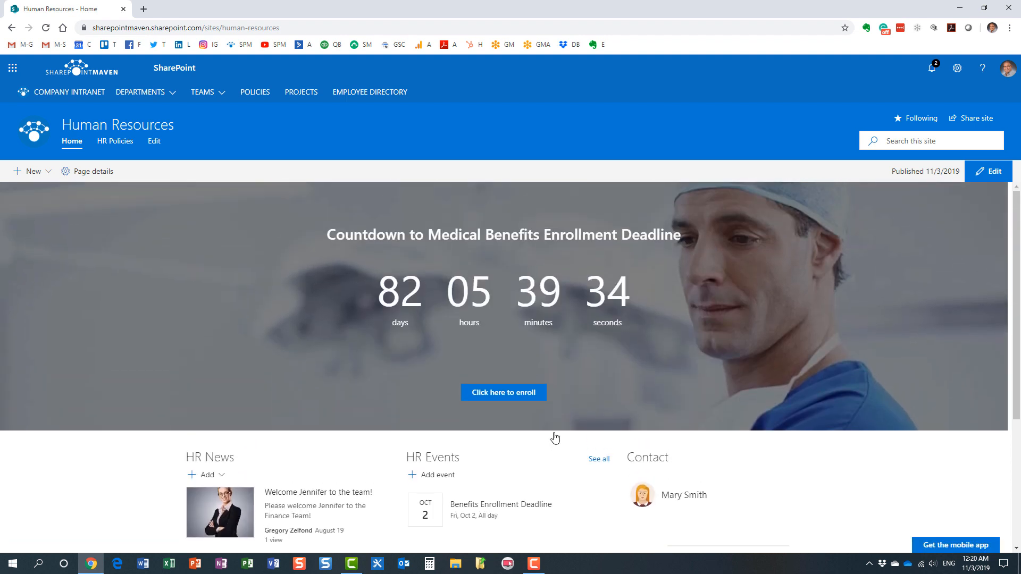